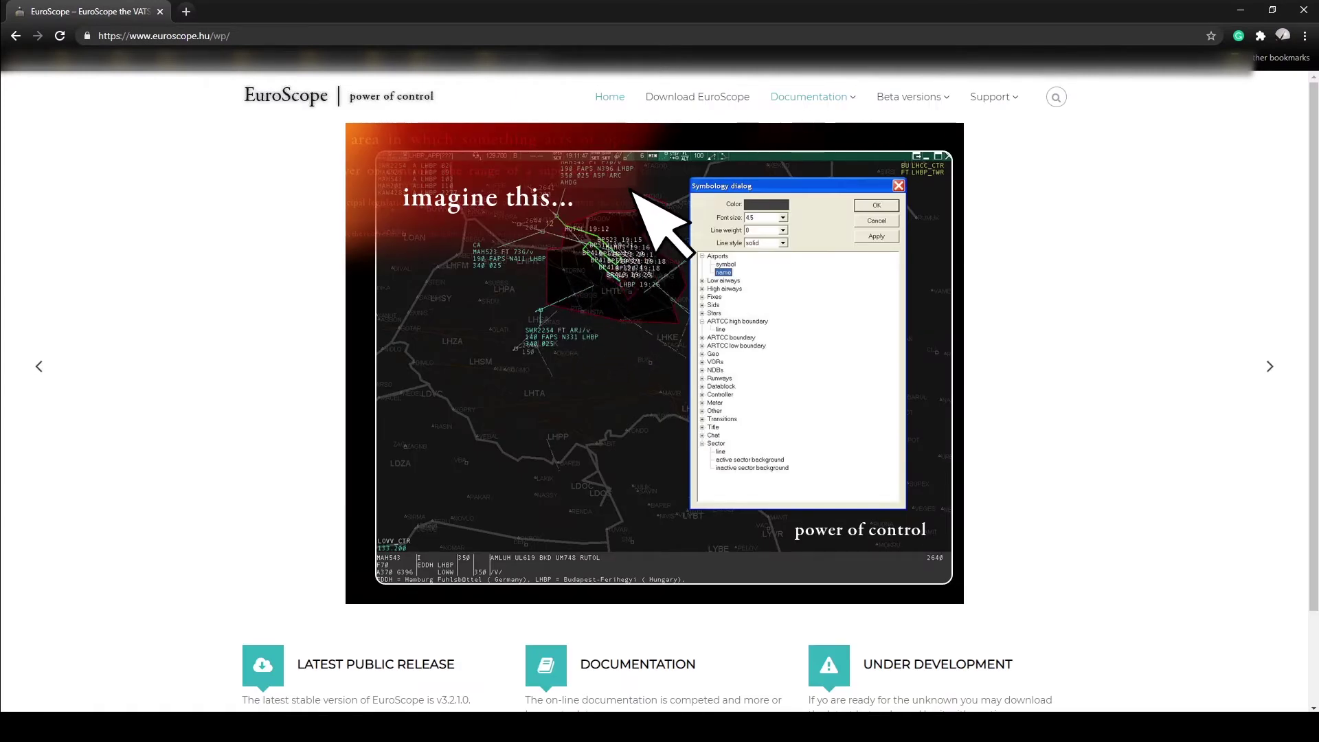
Step: Download the EuroScopeSetup32.msi installer from euroscope.hu
left_click(694, 96)
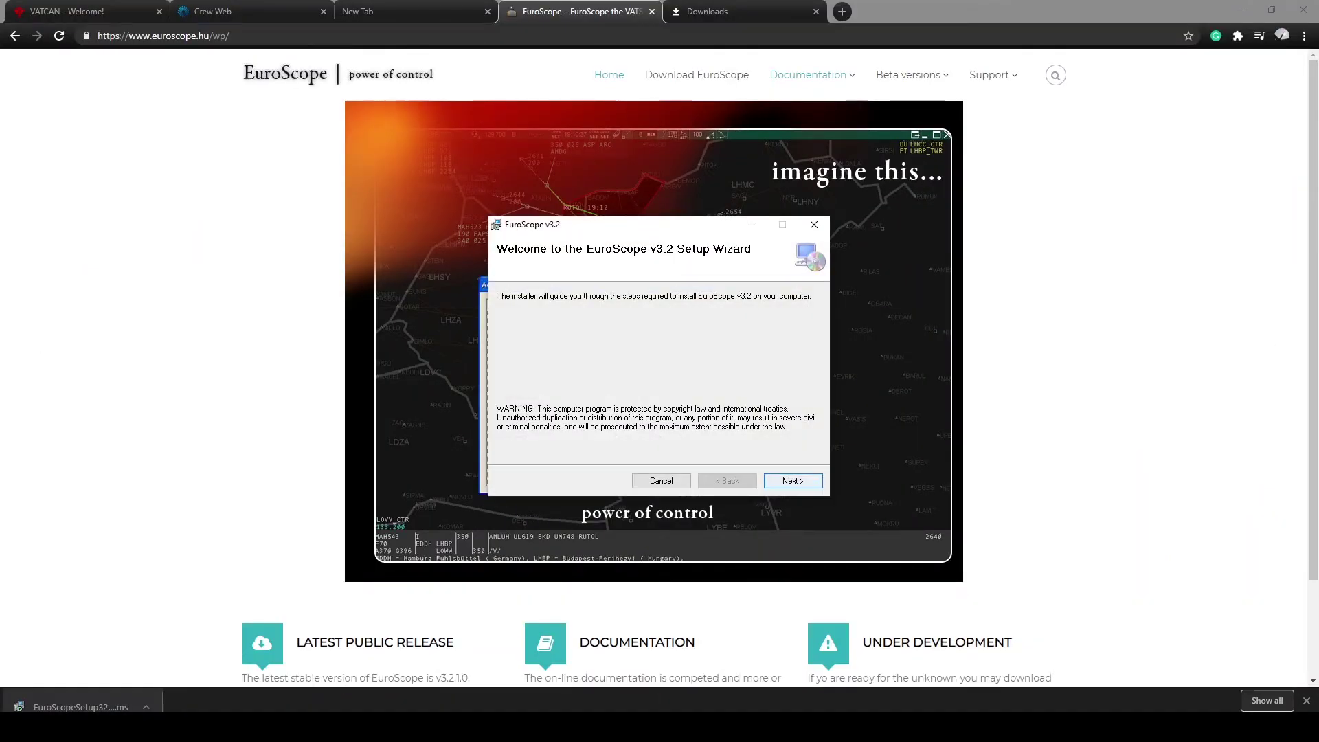
Step: Install EuroScope v3.2 to the default folder, then download the EuroScopeBeta32a25.zip beta archive
key("Return")
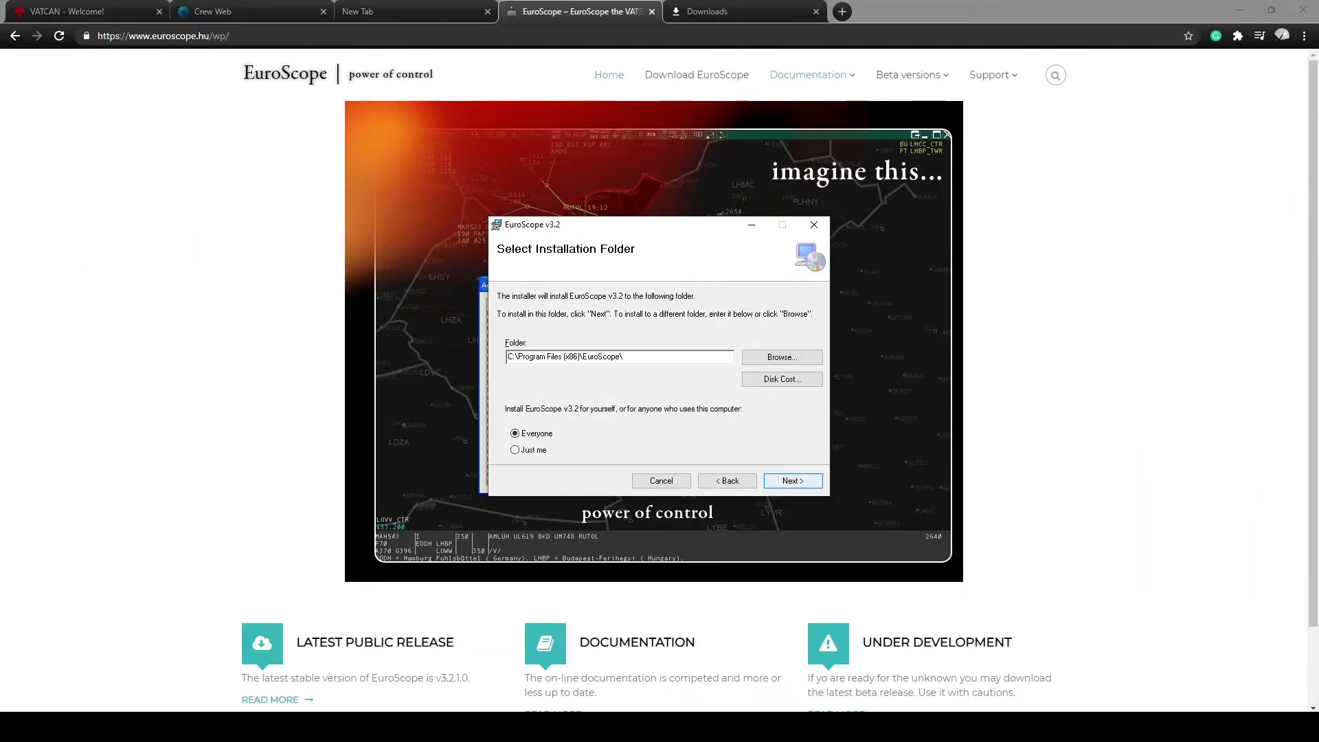
key("Return")
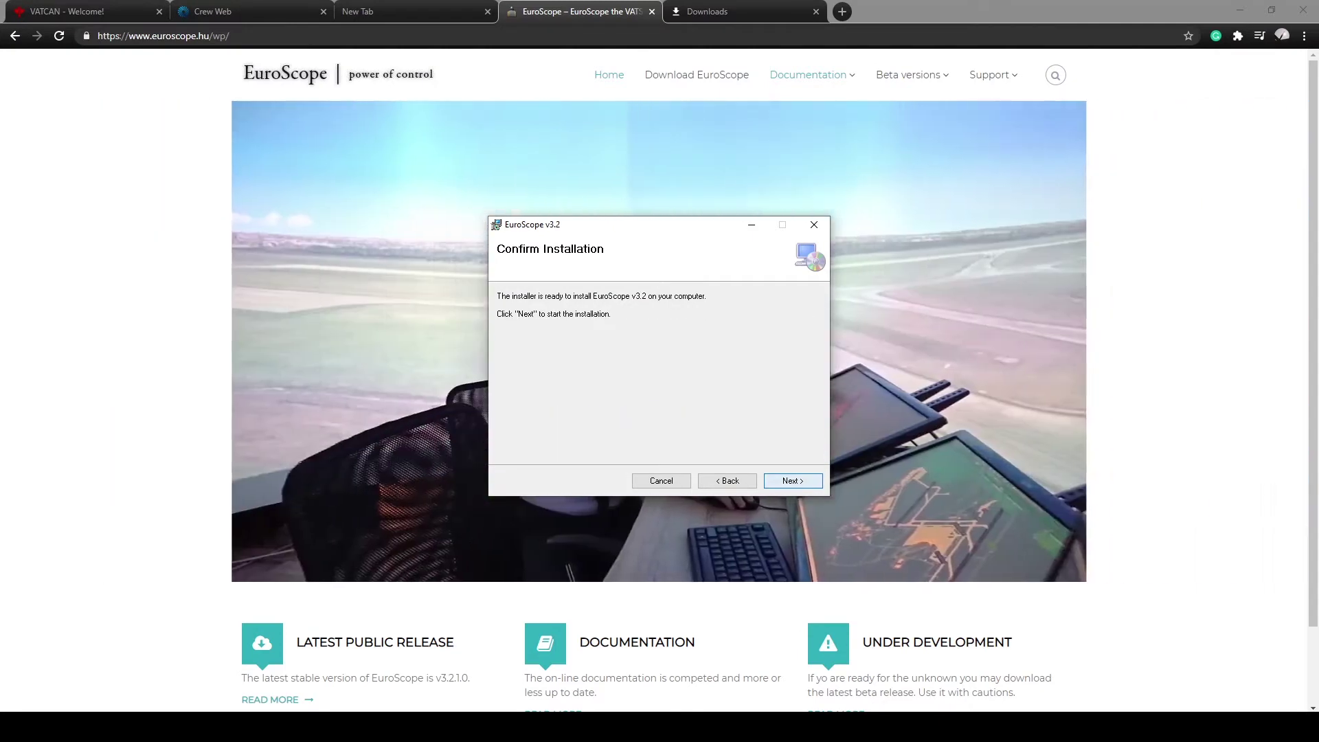
key("Return")
key("Return")
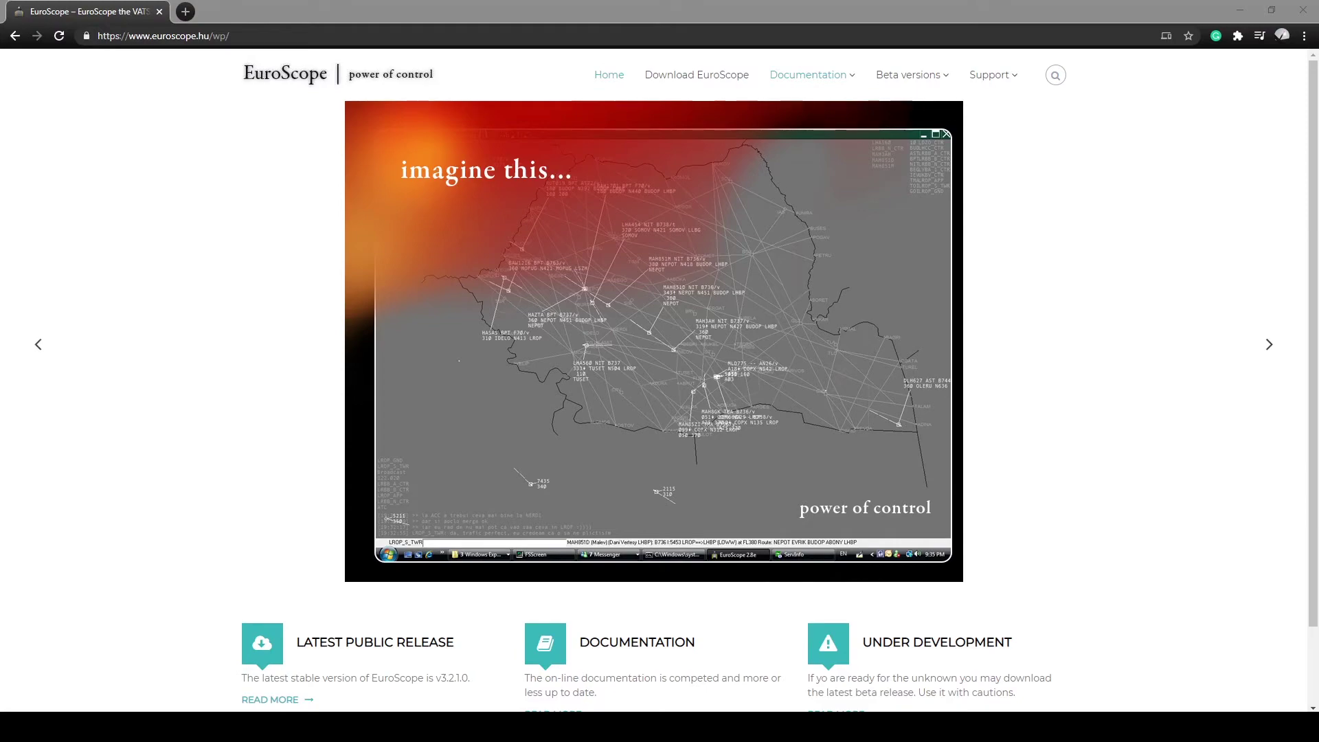
mouse_move(908, 74)
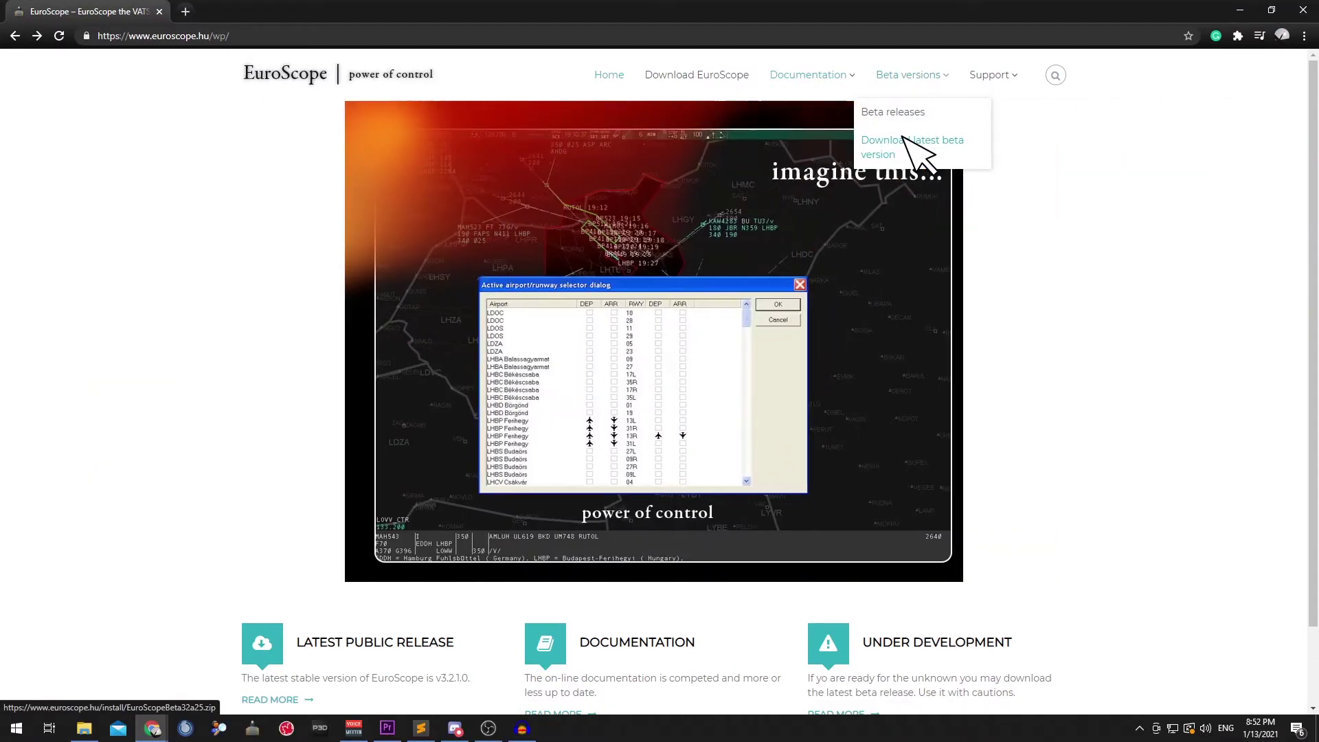
left_click(903, 140)
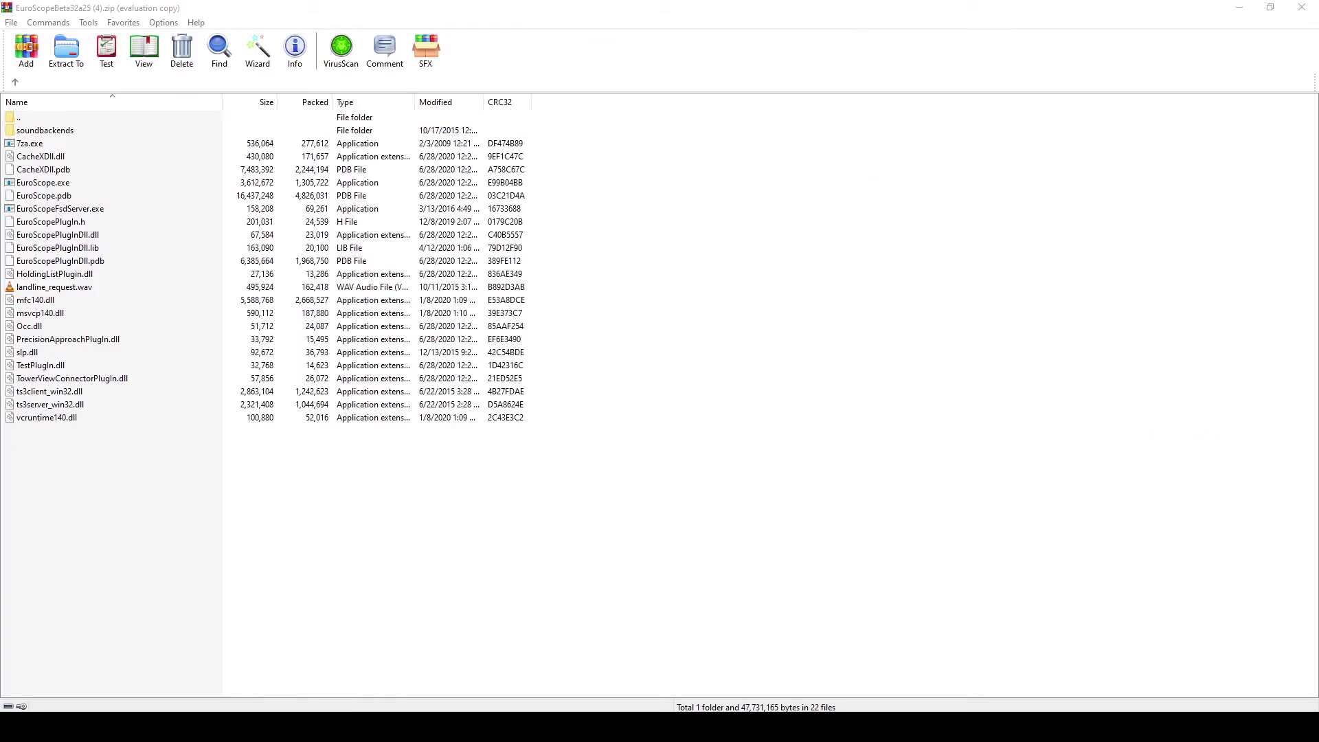
Step: Extract all beta archive files into Documents\EuroScope, overwriting the existing copies
left_click_drag(59, 439, 59, 130)
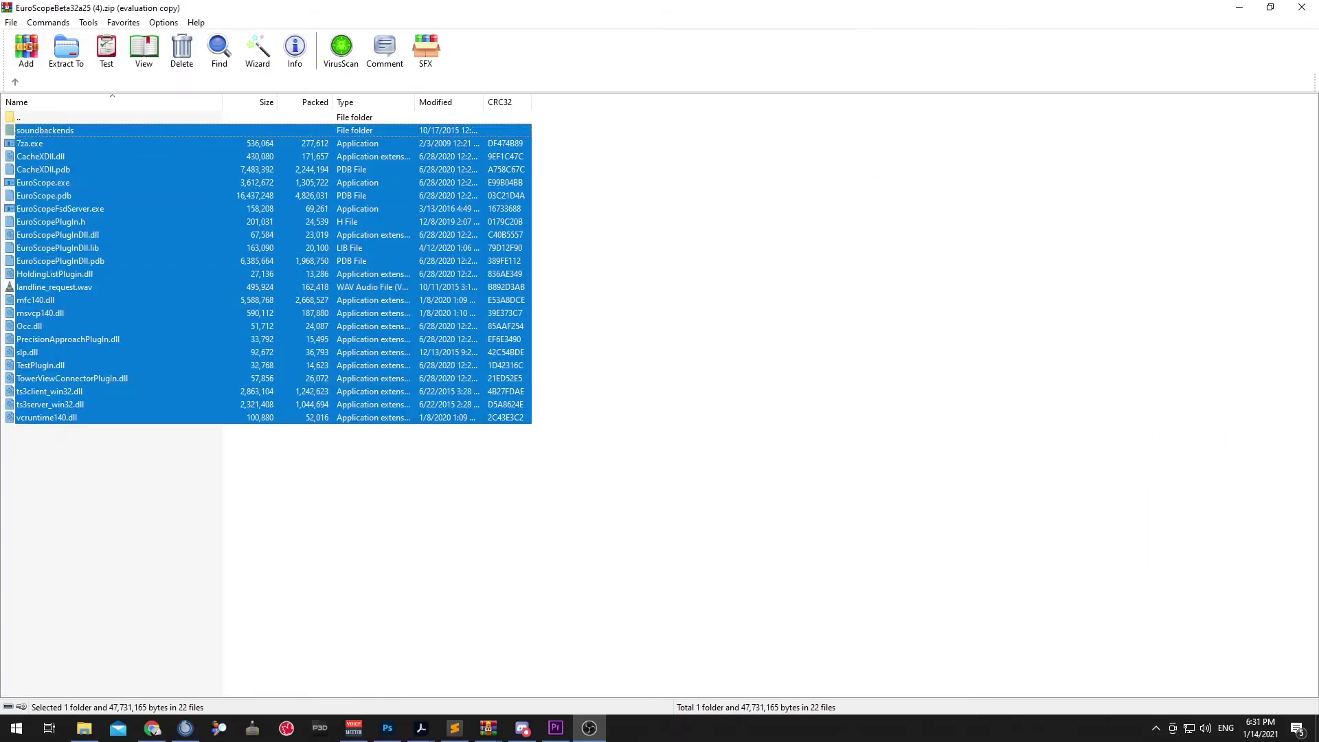
key("alt+e")
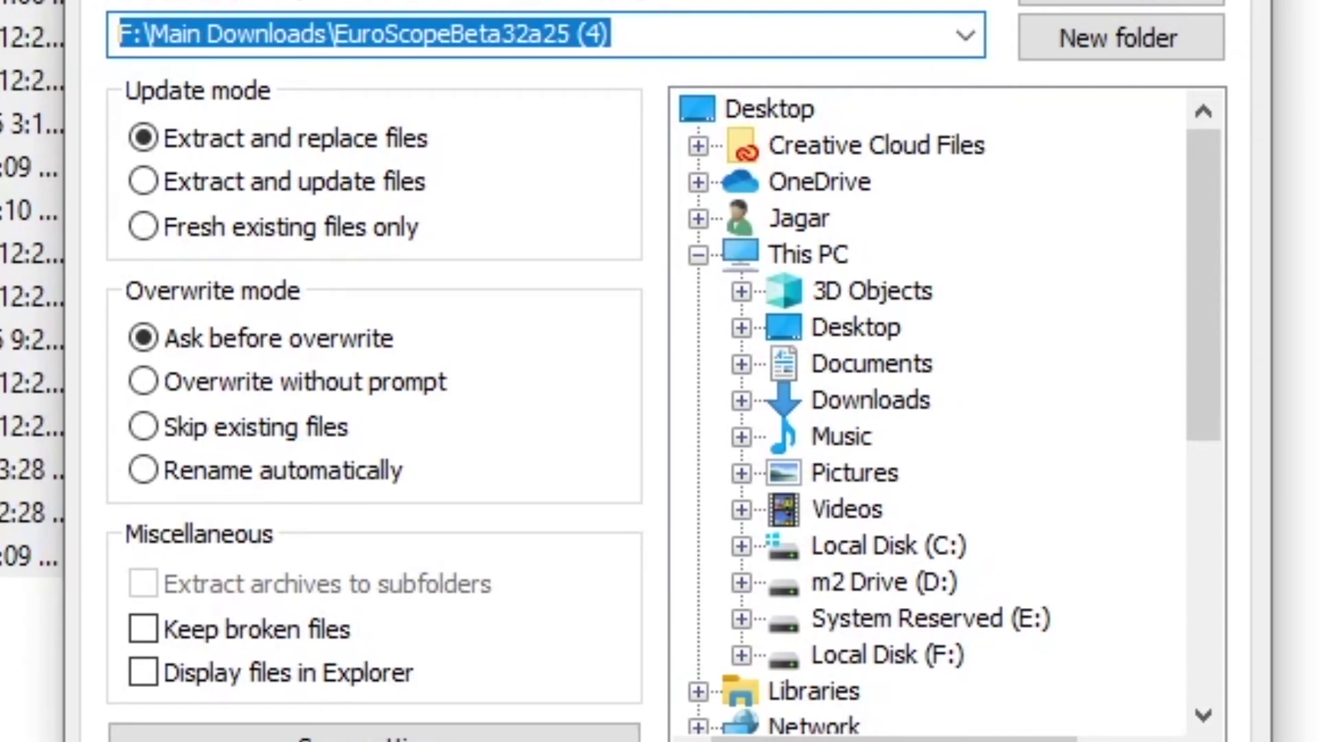
left_click(871, 363)
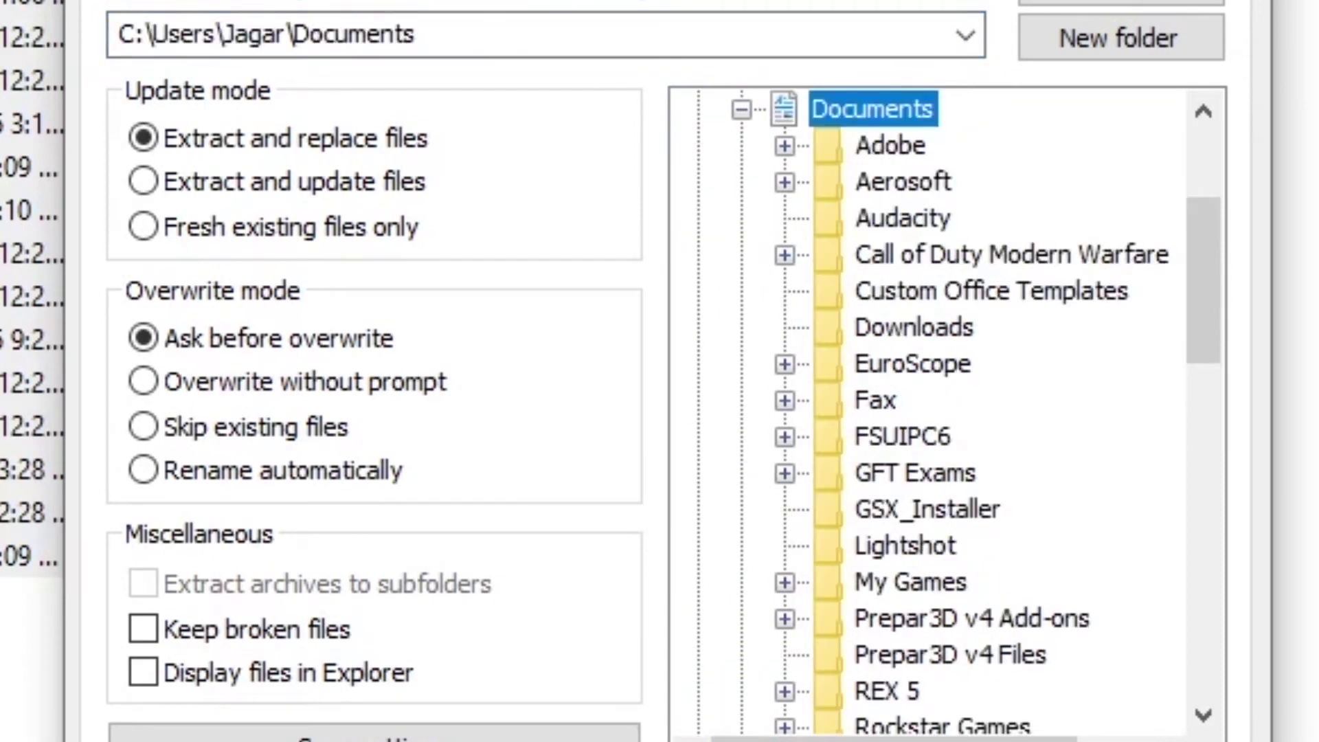
left_click(871, 363)
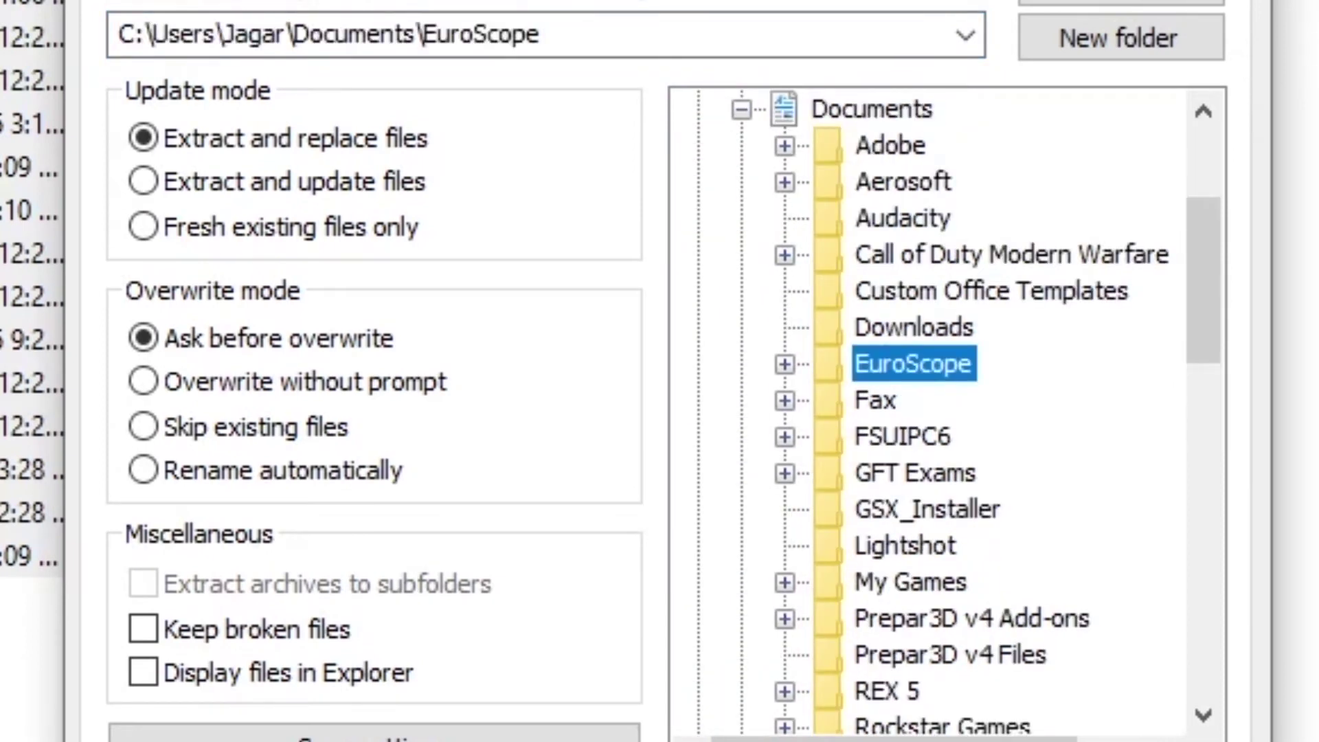
key("Return")
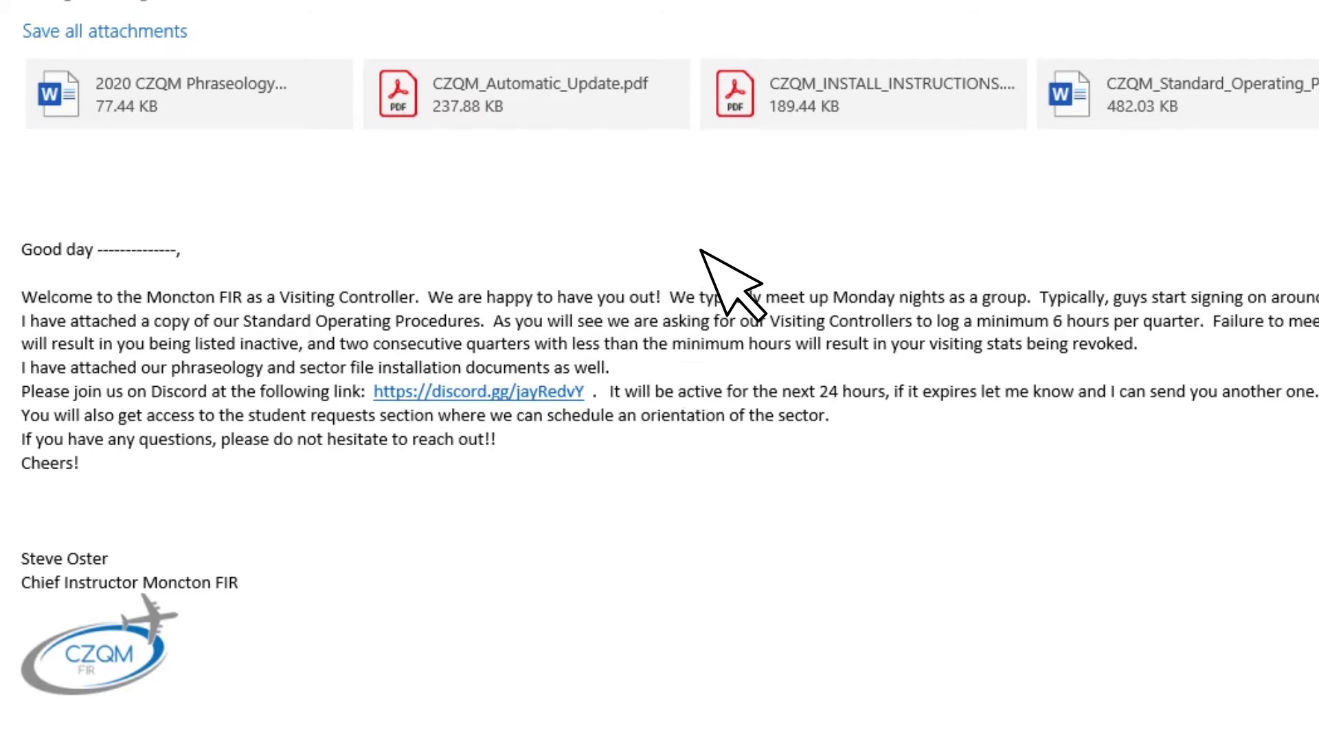
Step: Open CZQM_INSTALL_INSTRUCTIONS.pdf and follow its sector-files GitHub link to get the Canscope ZIP
double_click(839, 89)
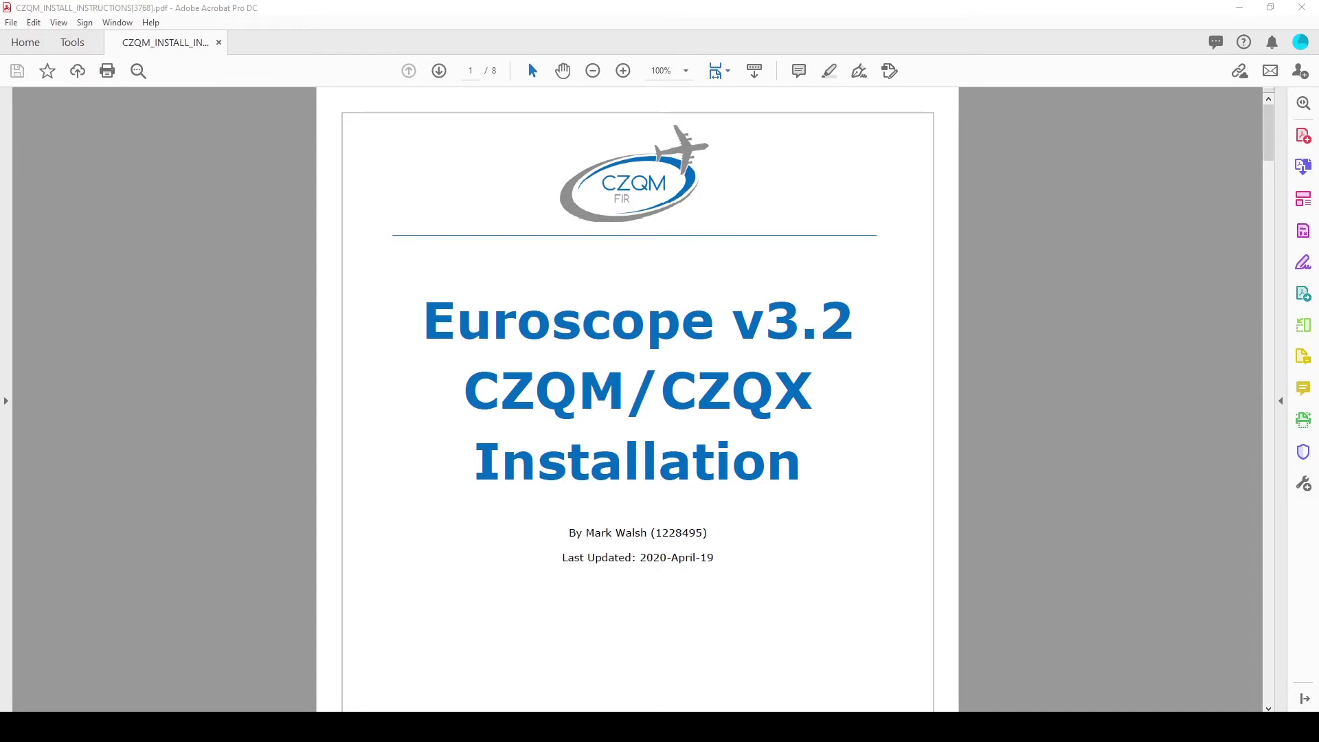
scroll(637, 398, "down", 15)
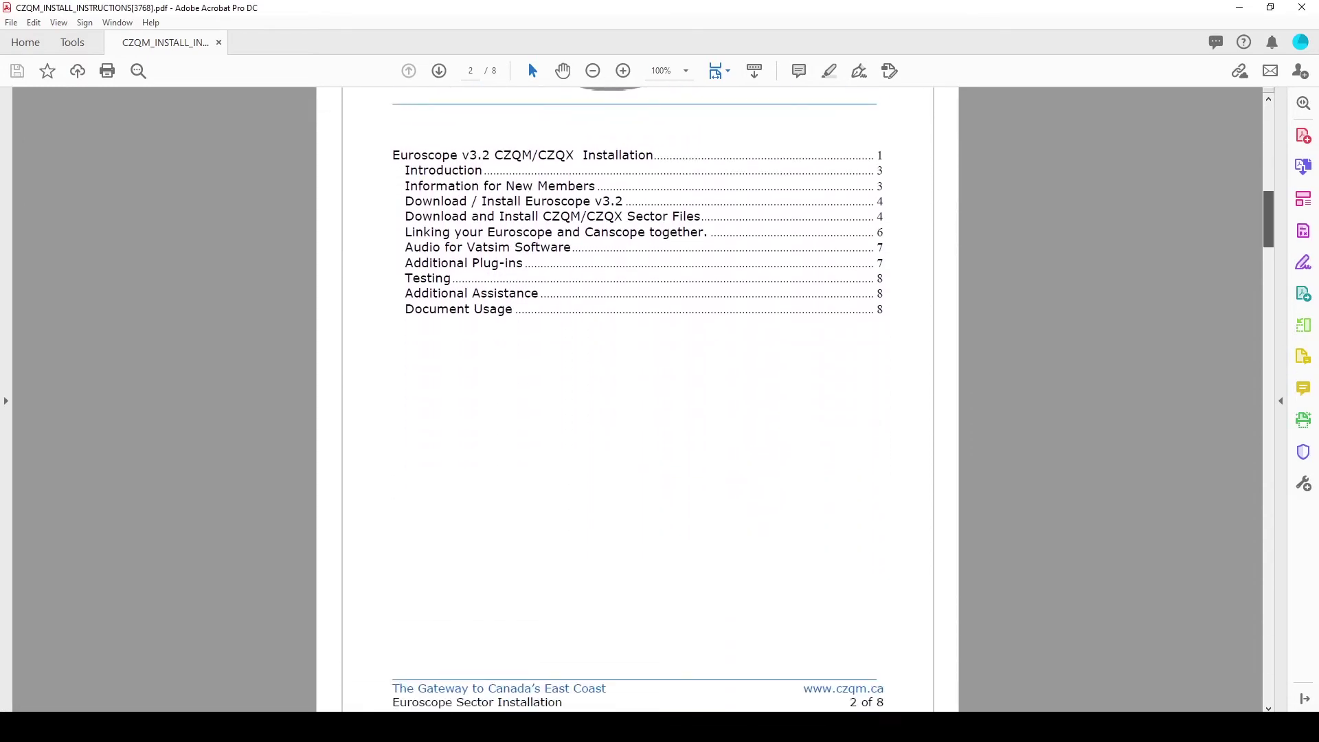
scroll(637, 399, "down", 15)
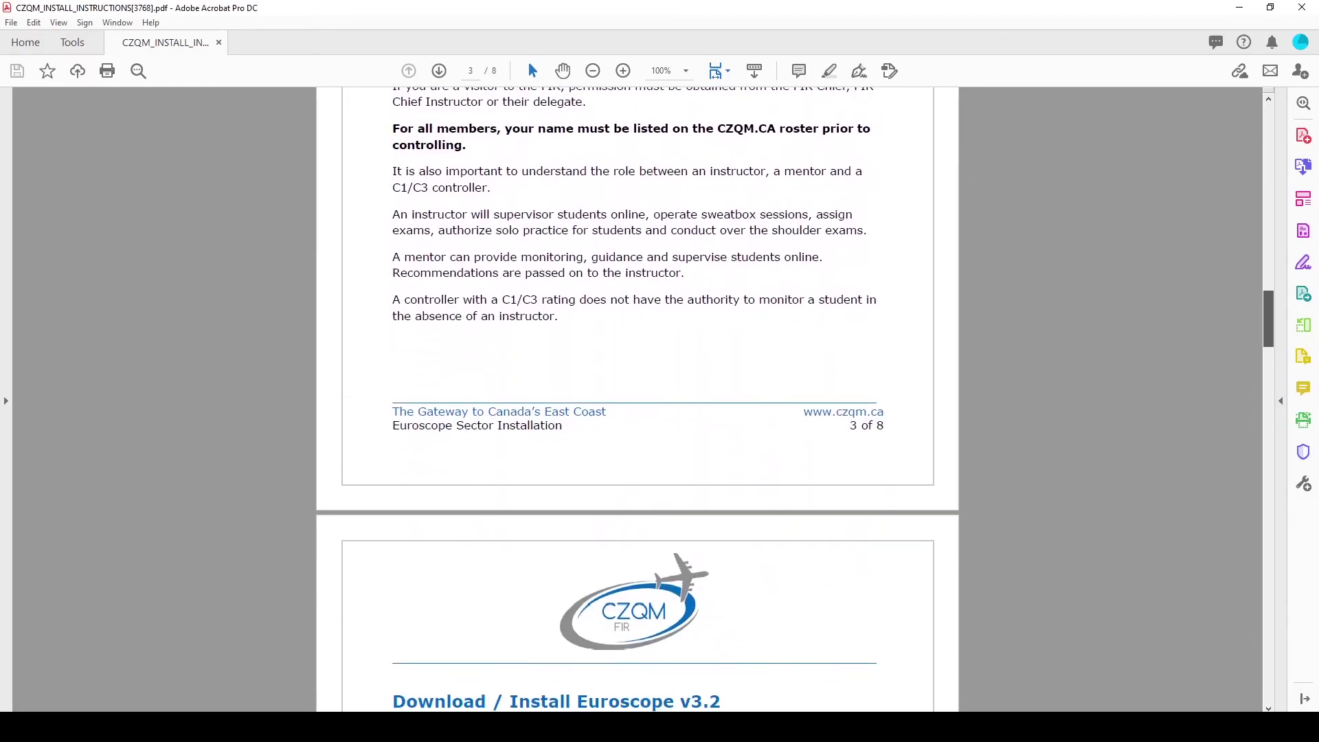
scroll(637, 398, "down", 10)
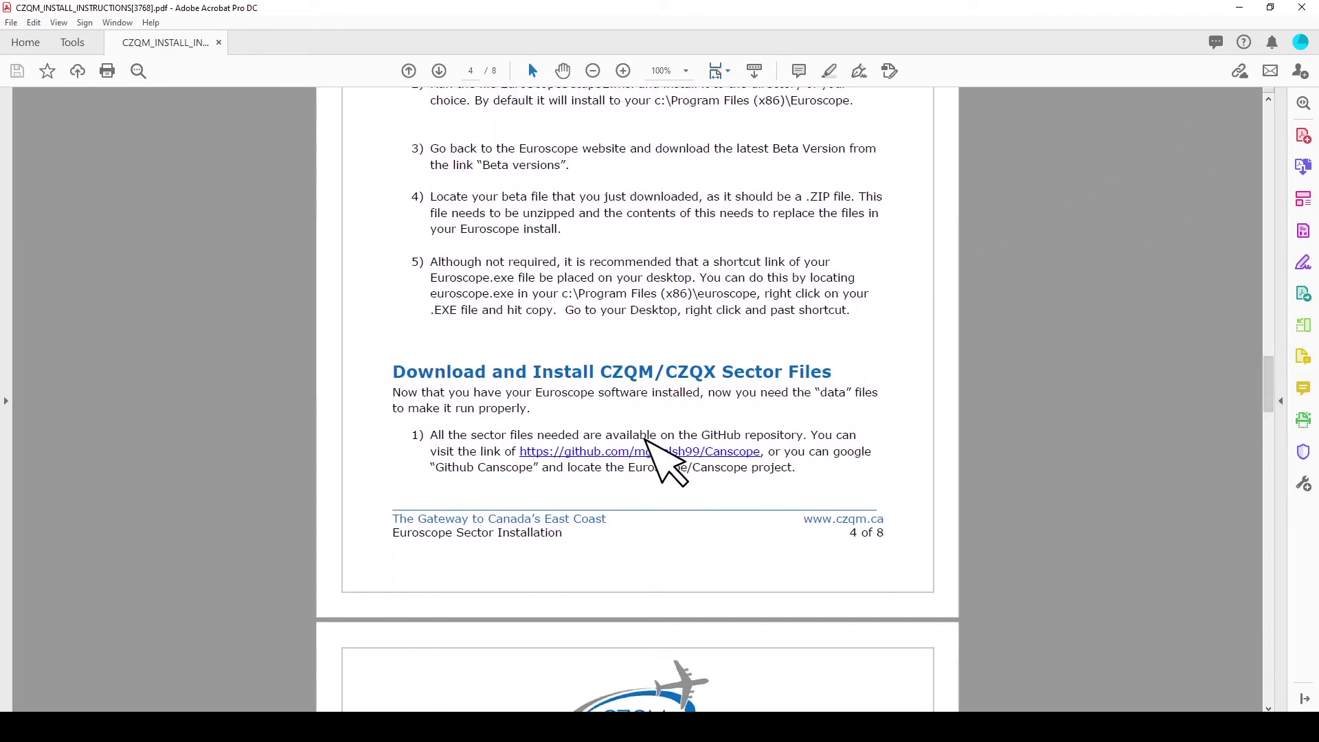
left_click(647, 449)
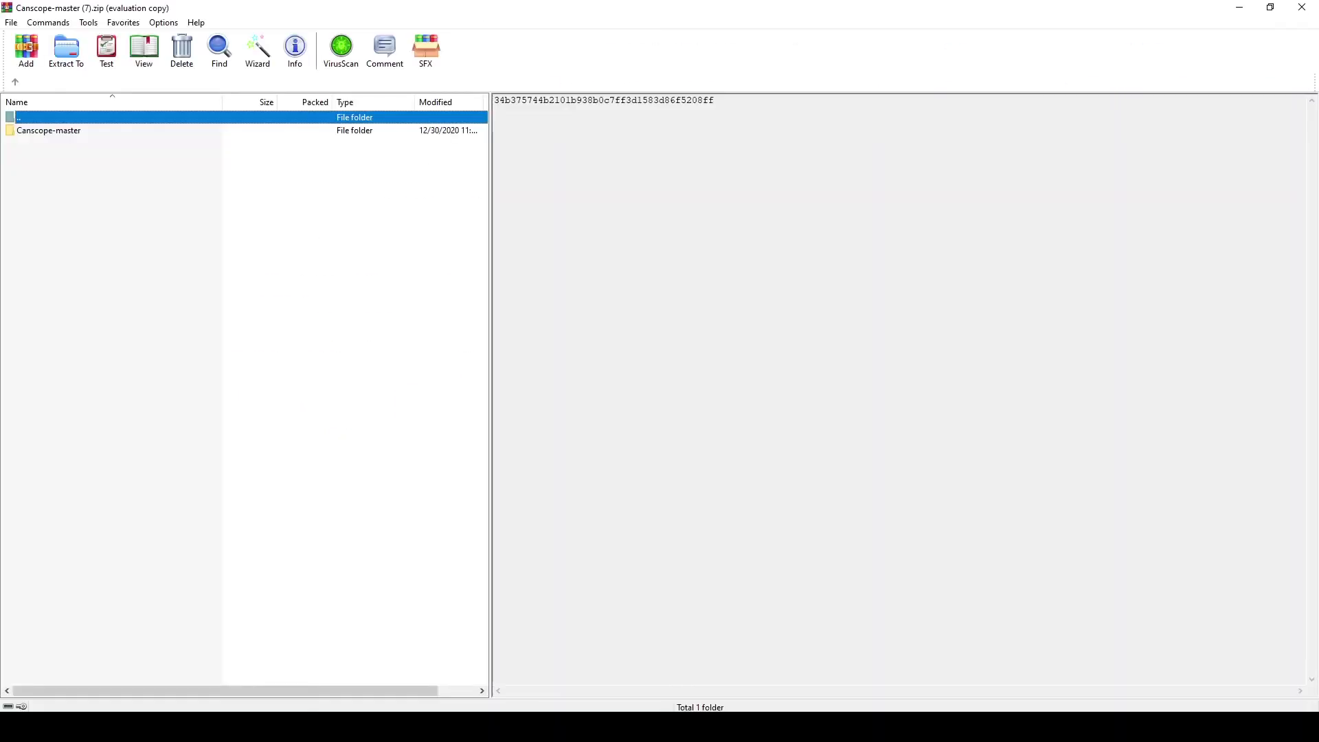
Step: Run Canscope.exe from Canscope-master and install CZQM-CZQX Sector Files 148 with default folders
double_click(48, 129)
left_click(42, 156)
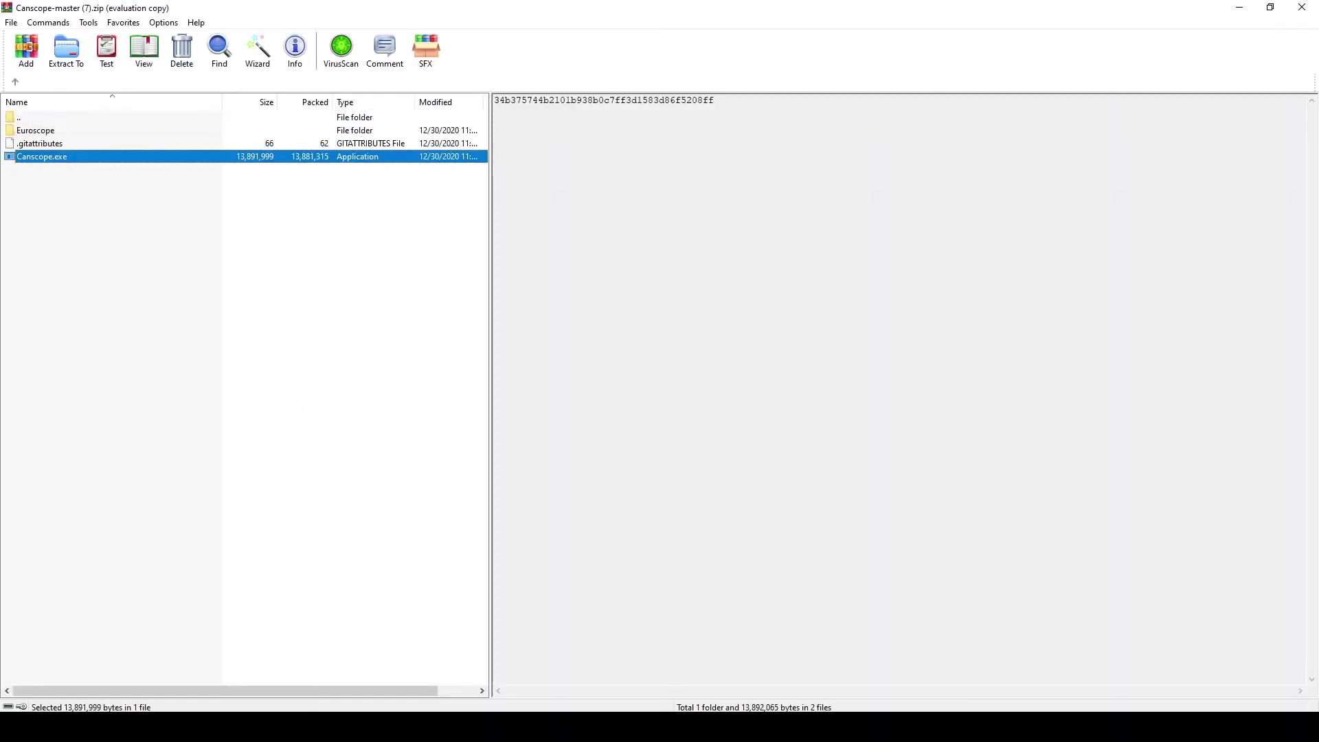
key("Return")
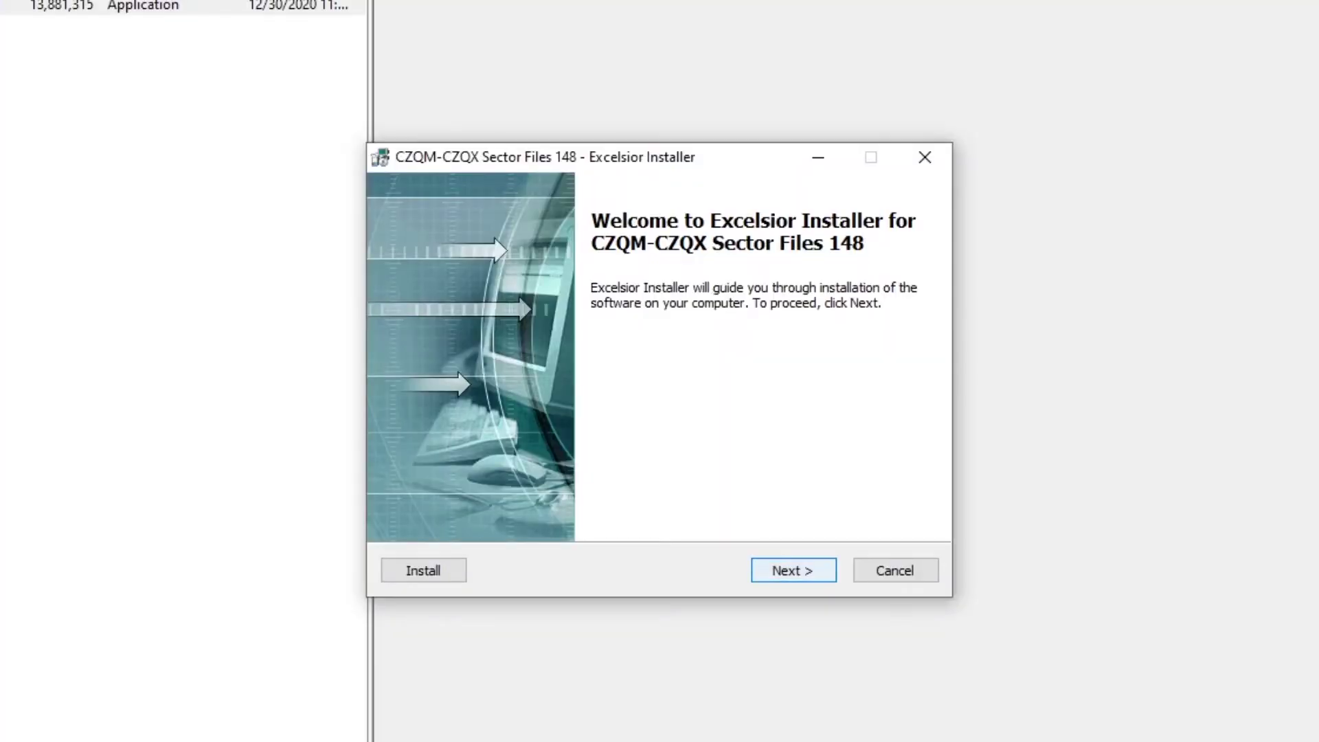
key("Return")
key("Return")
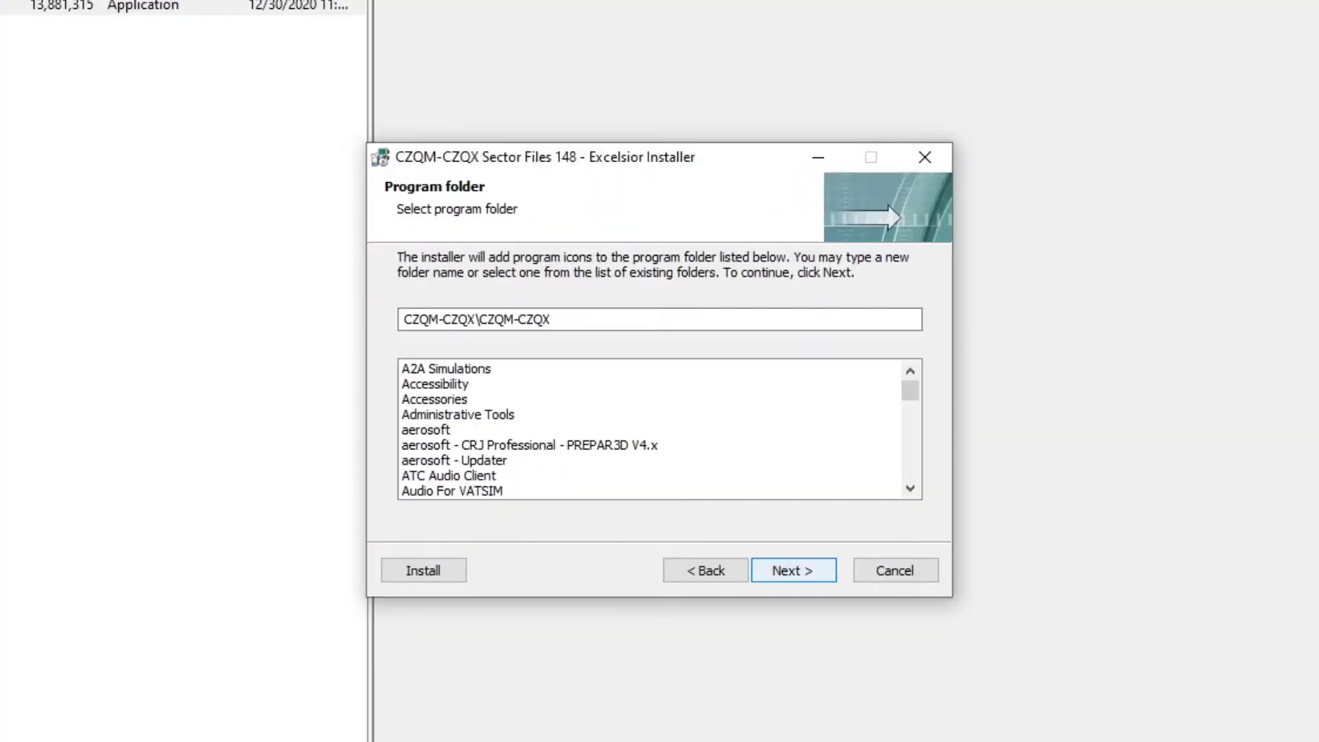
key("Return")
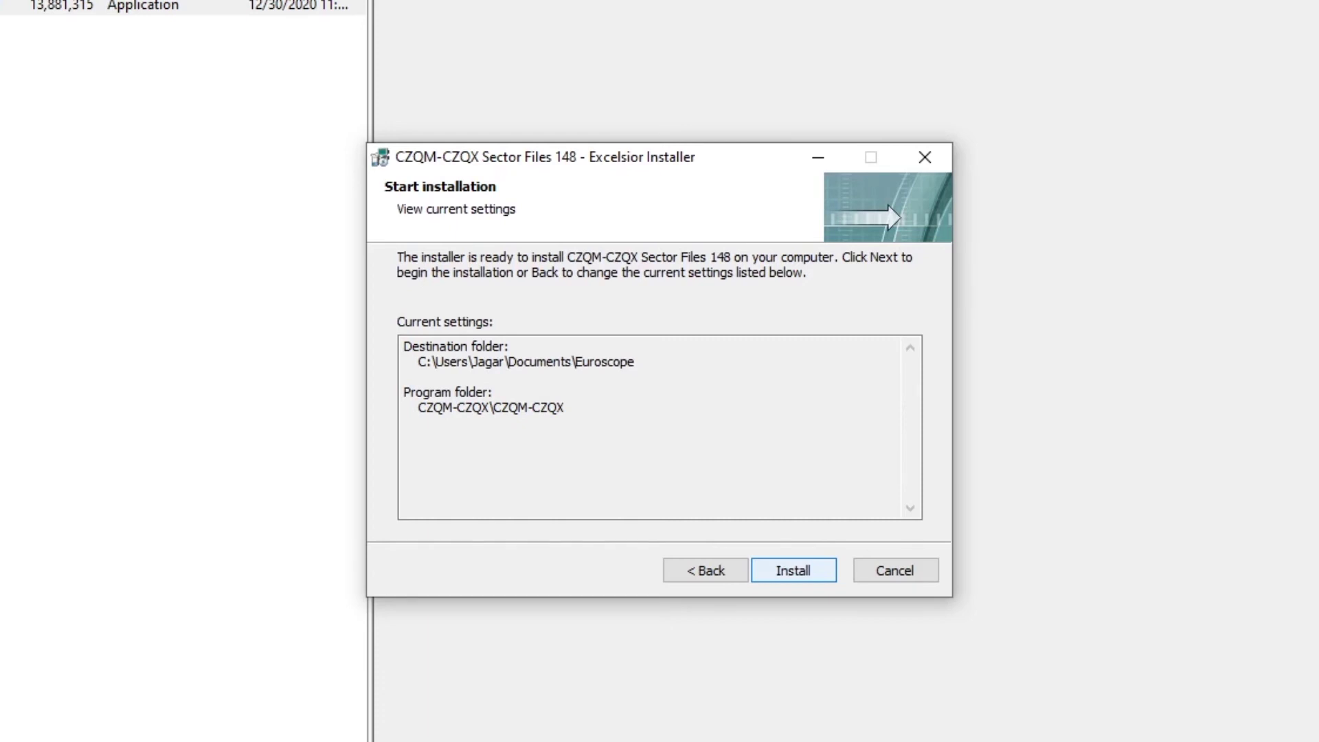
key("Return")
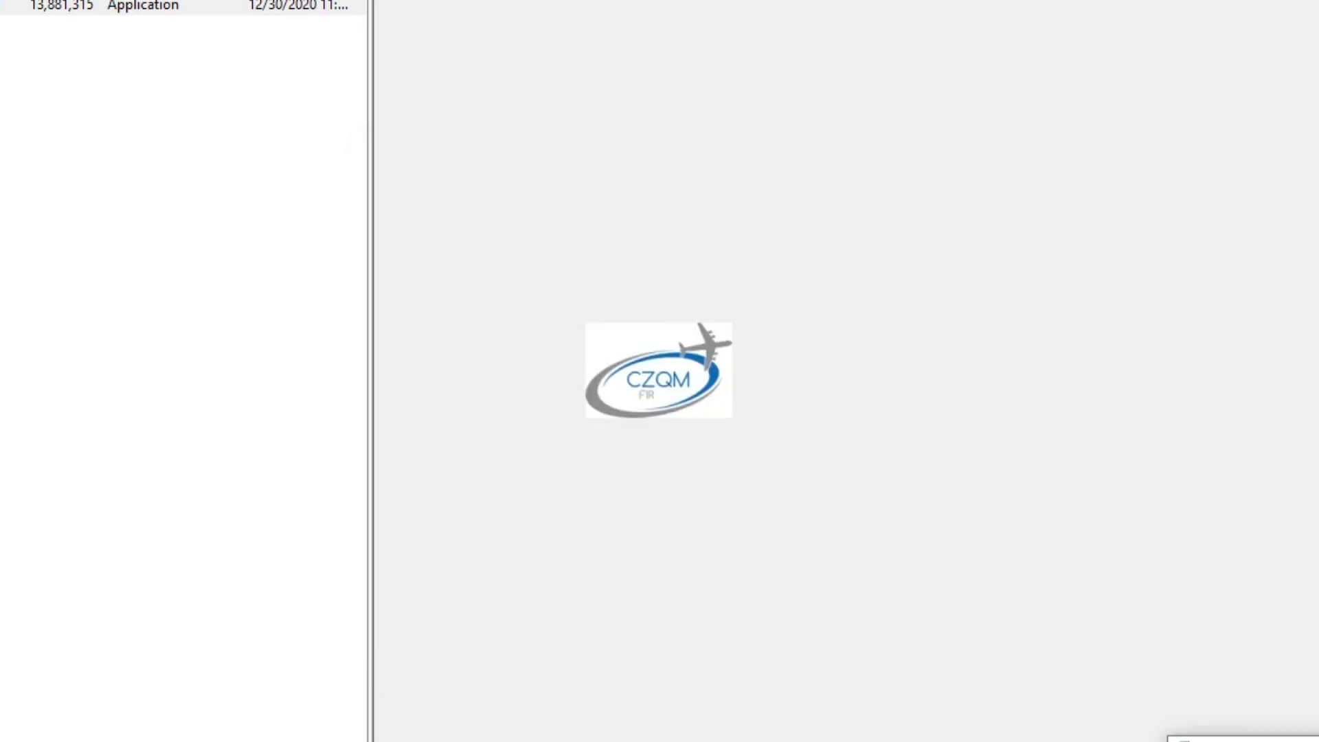
key("Return")
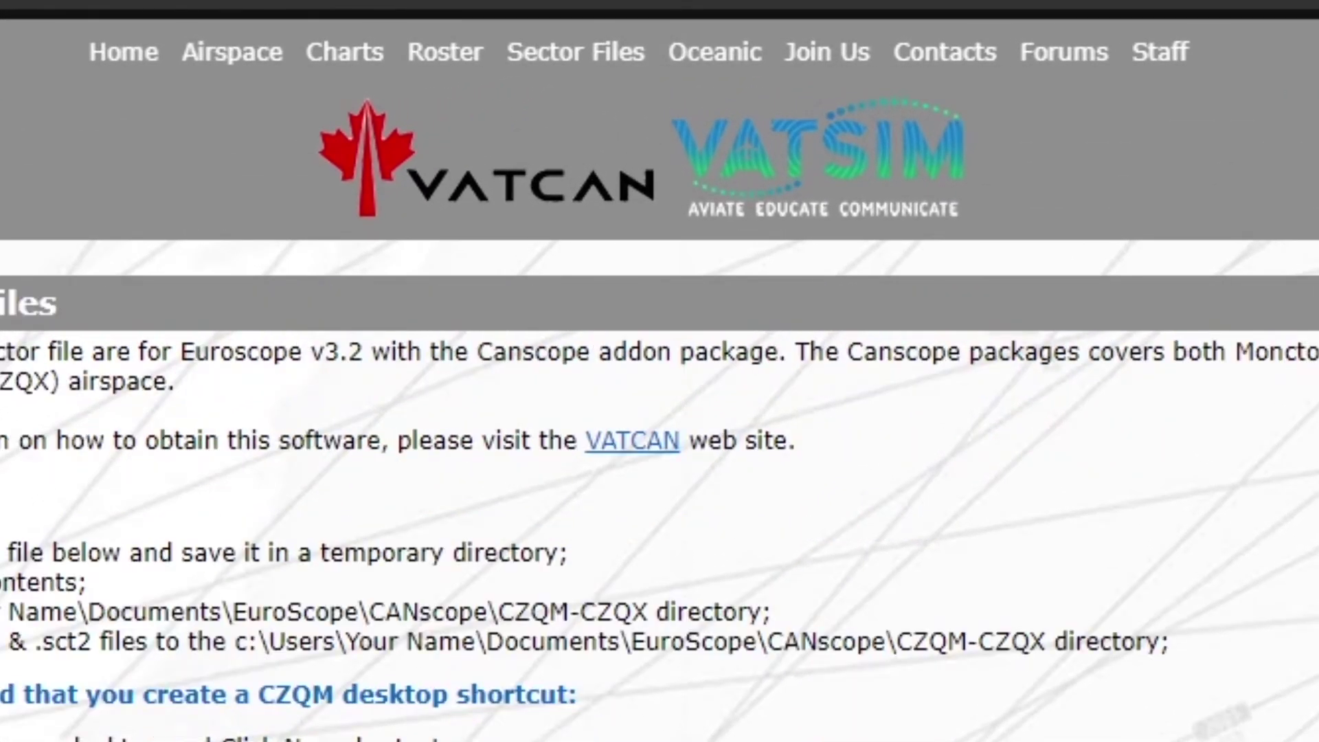
Step: Scroll through the Canscope installation steps on the czqm.ca Sector Files page
scroll(659, 371, "down", 10)
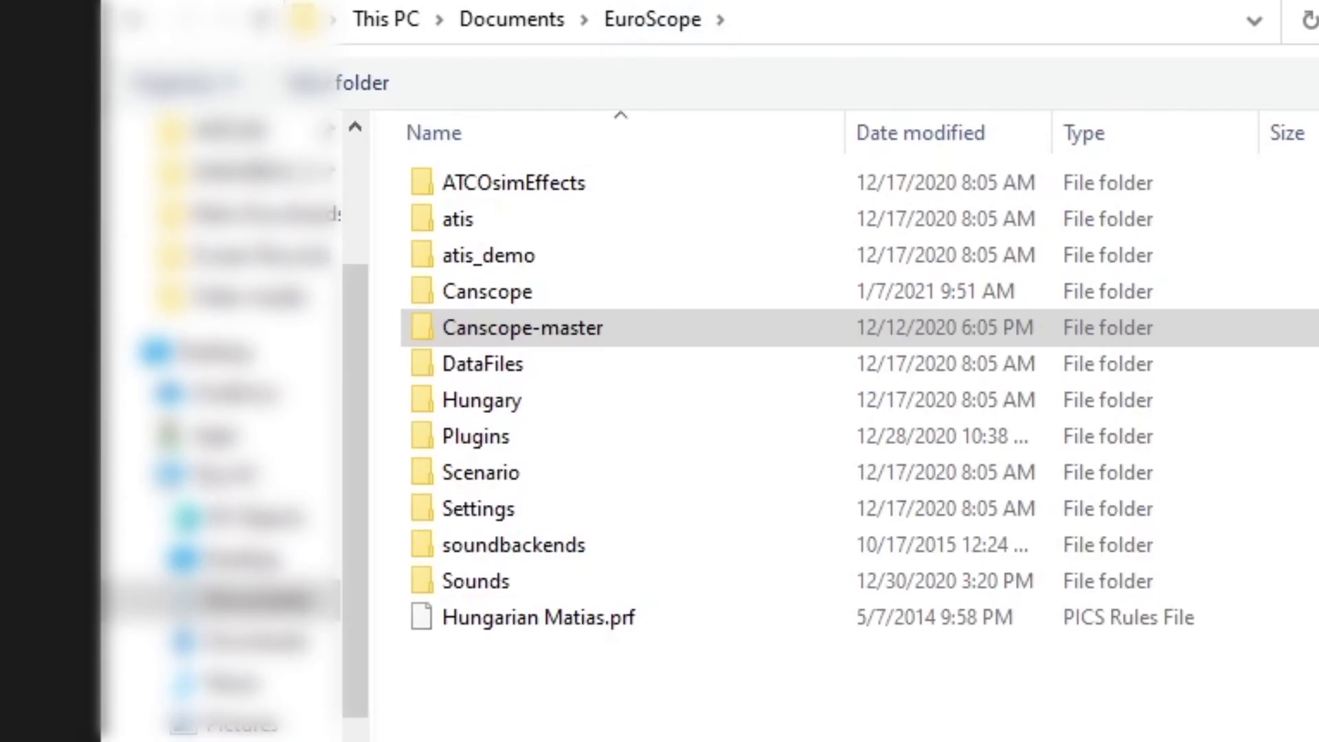
Step: Open CZQM.prf from Canscope-master\Euroscope\Canscope to launch EuroScope with that profile
double_click(522, 328)
left_click(490, 182)
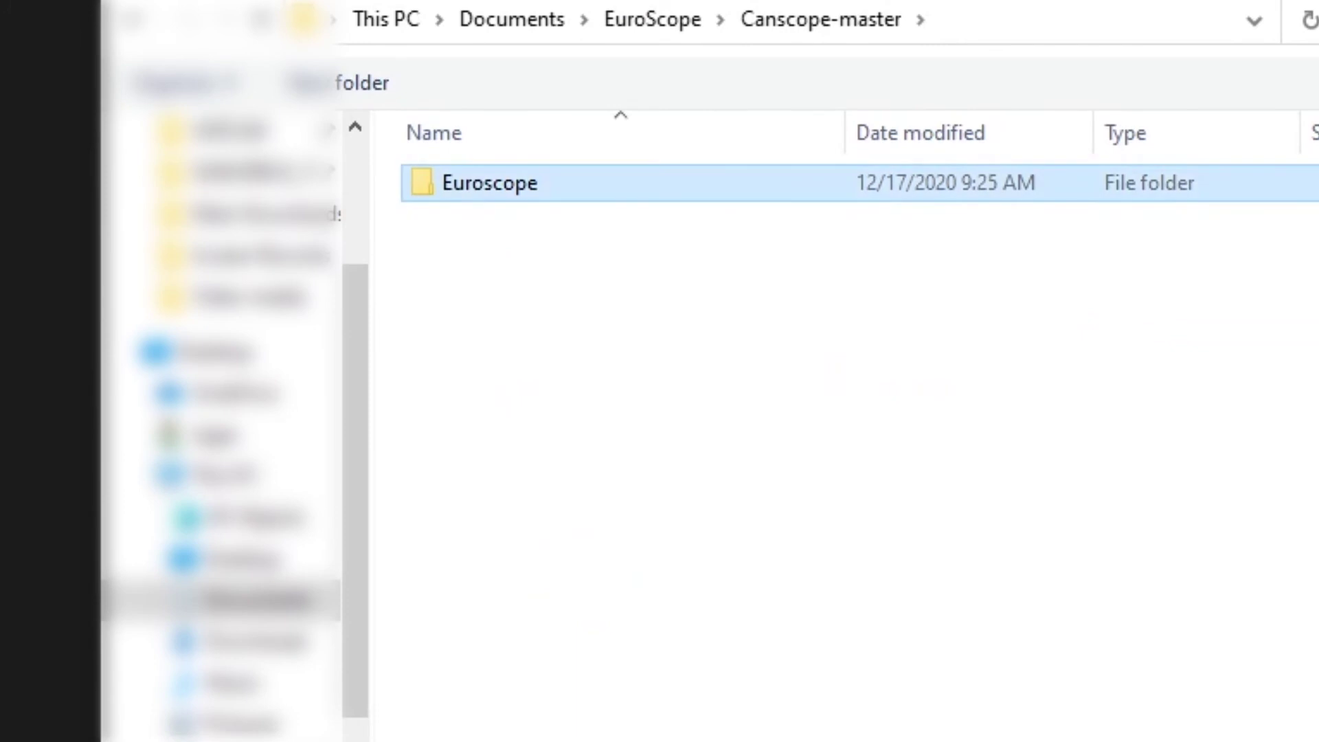
double_click(490, 182)
double_click(488, 183)
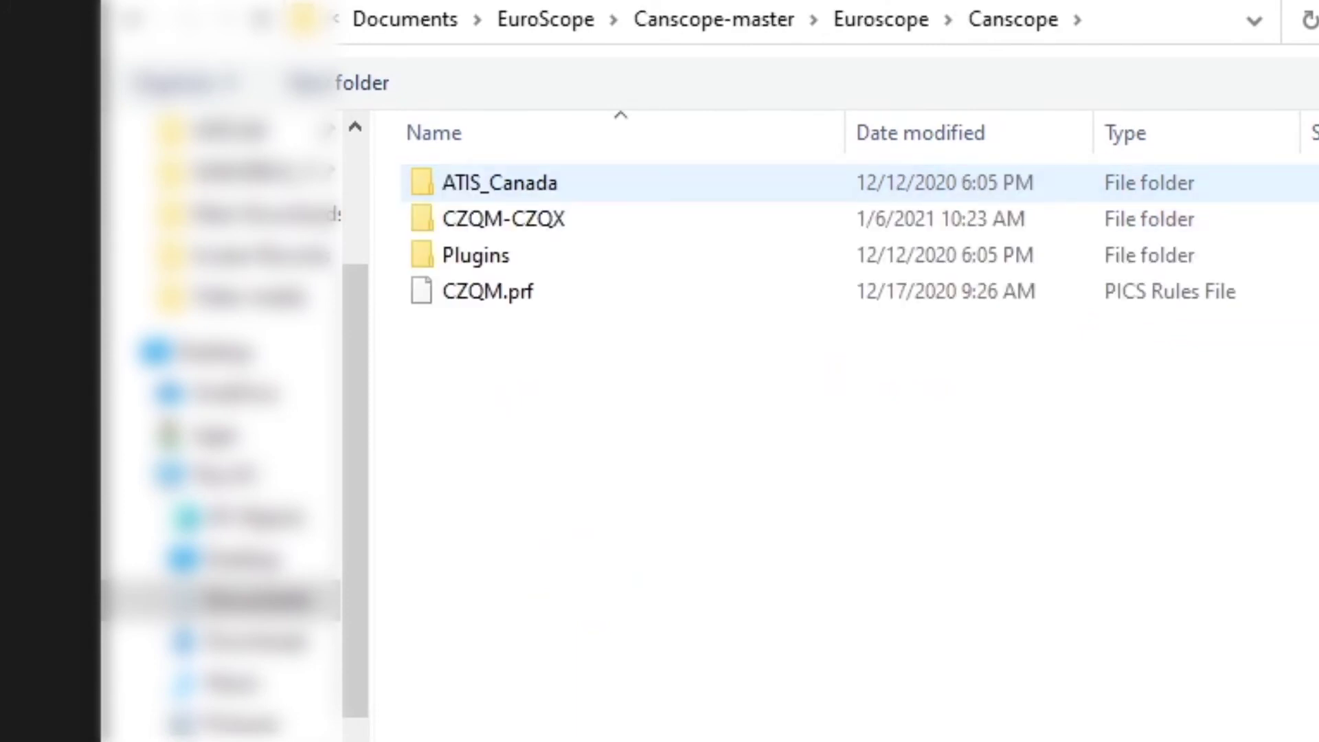
left_click(488, 292)
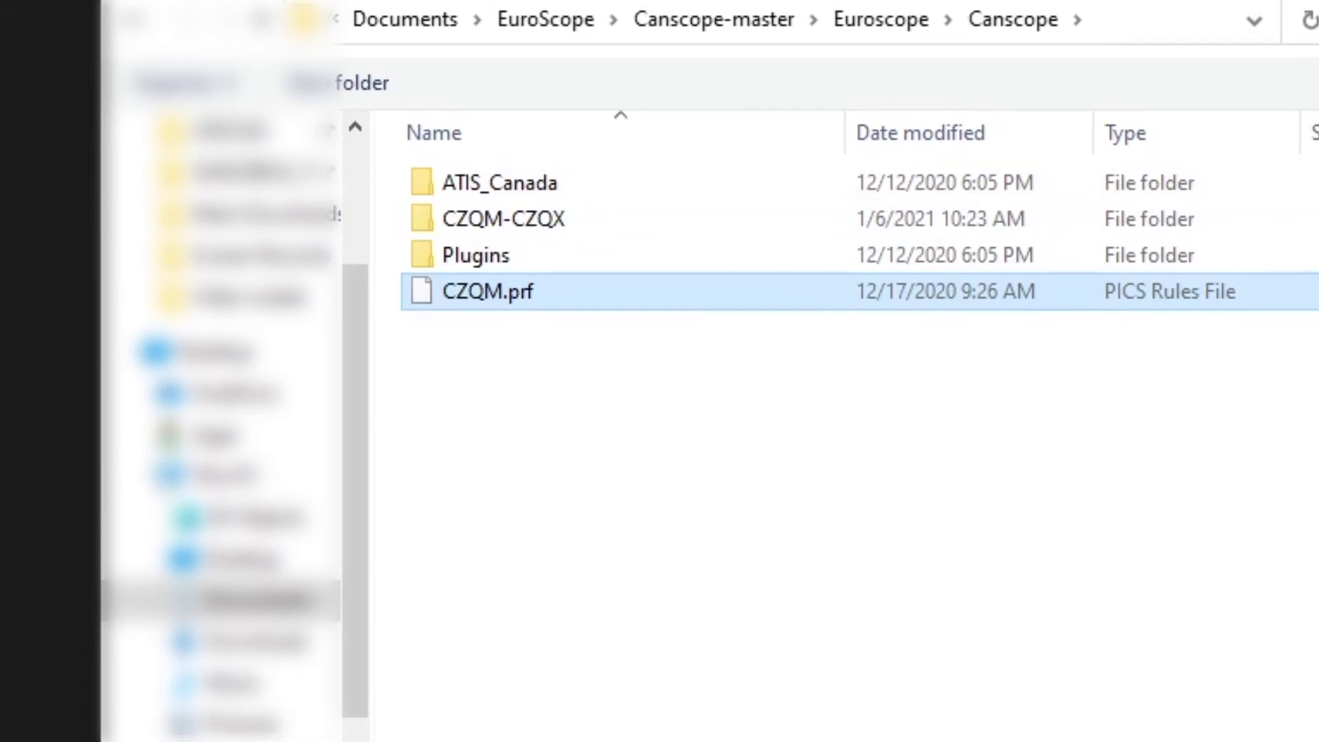
key("Return")
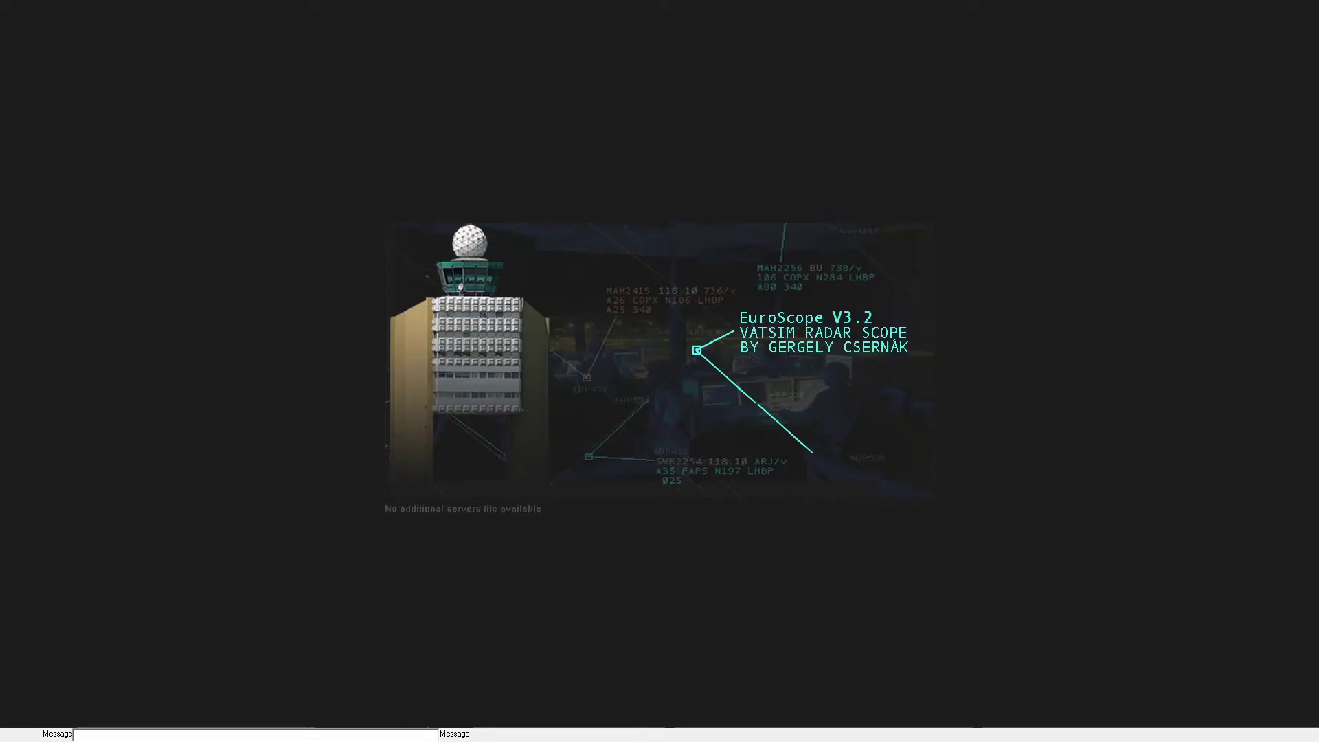